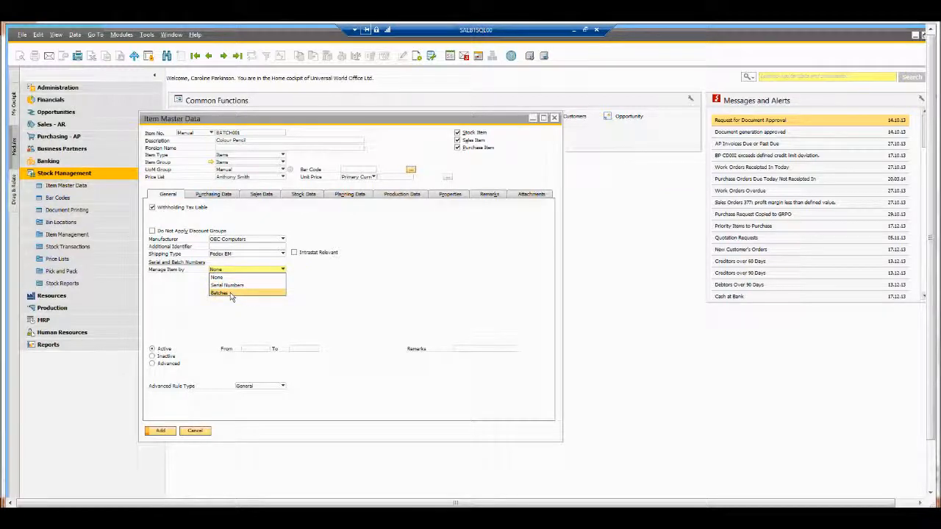
# Step: Set the item to be managed by Batches with Serial/Batch valuation method, and add the item master record
pyautogui.click(231, 295)
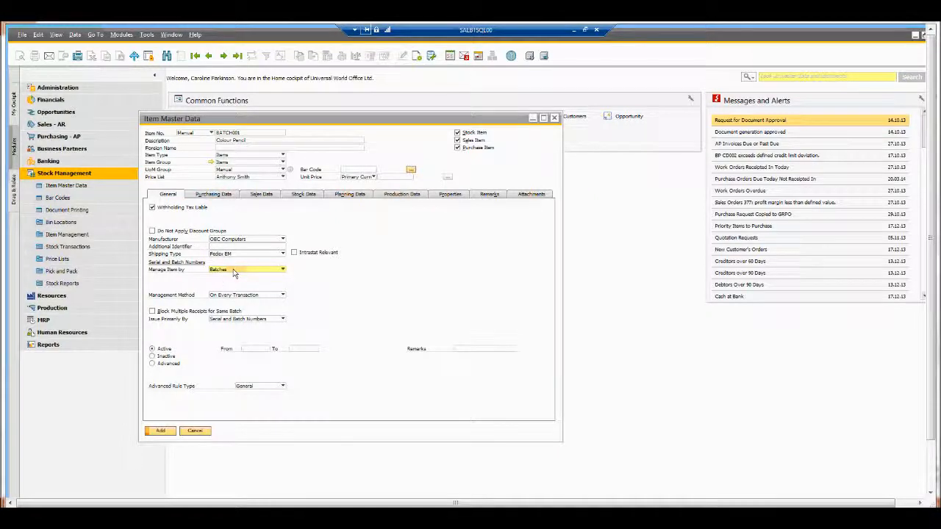
pyautogui.click(306, 195)
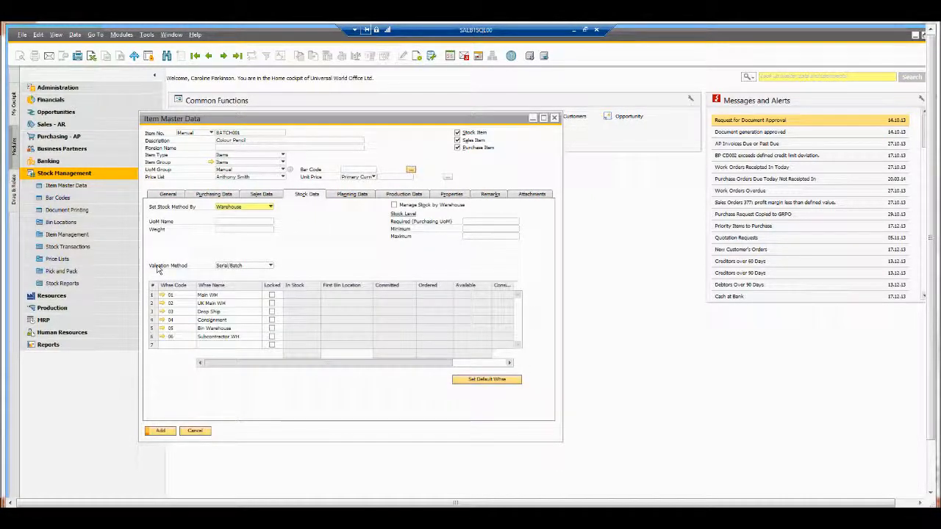
pyautogui.click(249, 266)
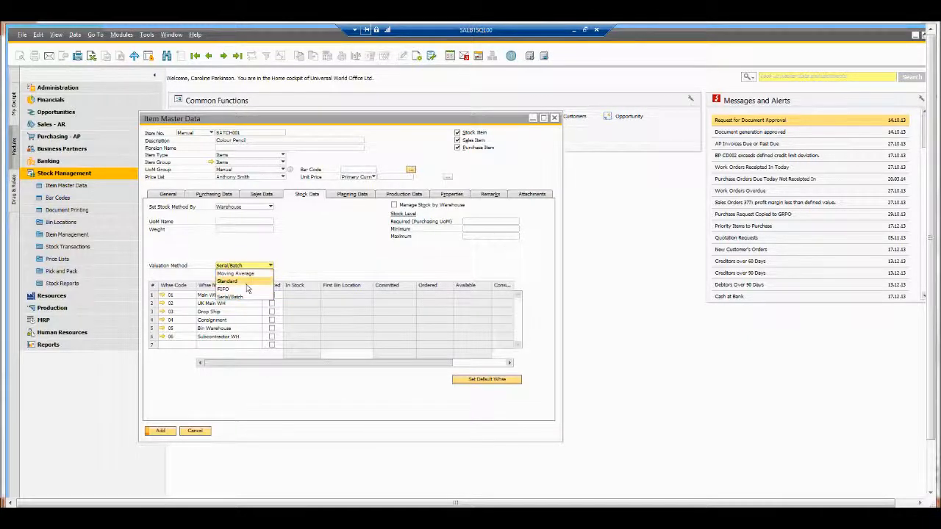
pyautogui.click(269, 295)
pyautogui.click(161, 432)
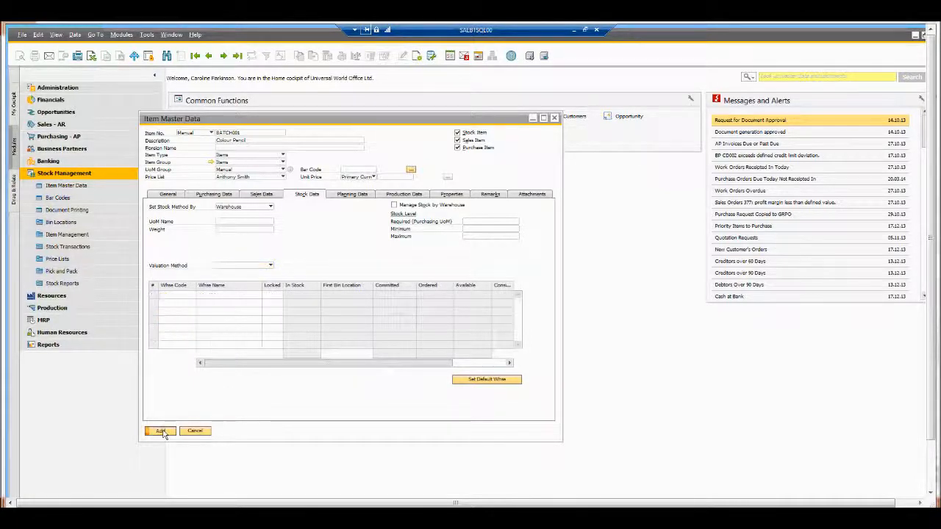
# Step: Close the item master data window and open a new Goods Receipt PO from Purchasing - AP
pyautogui.click(195, 432)
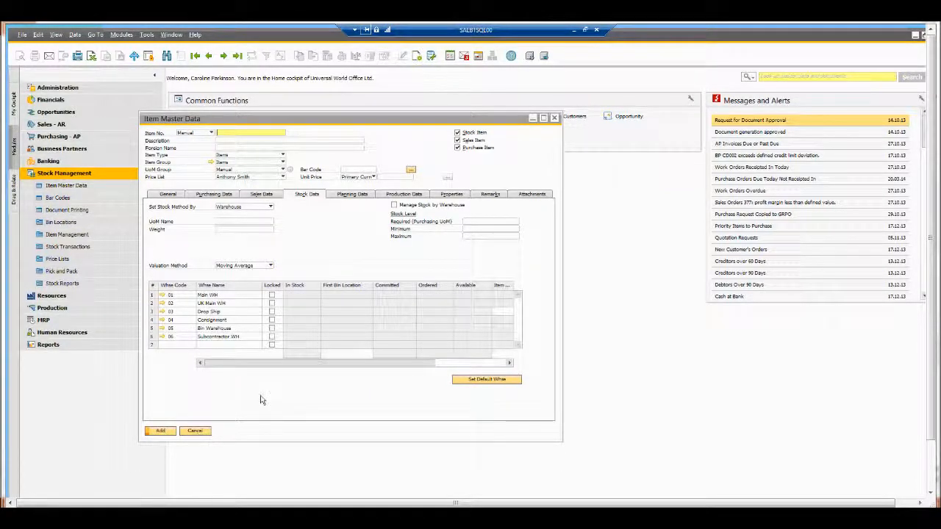
pyautogui.click(68, 137)
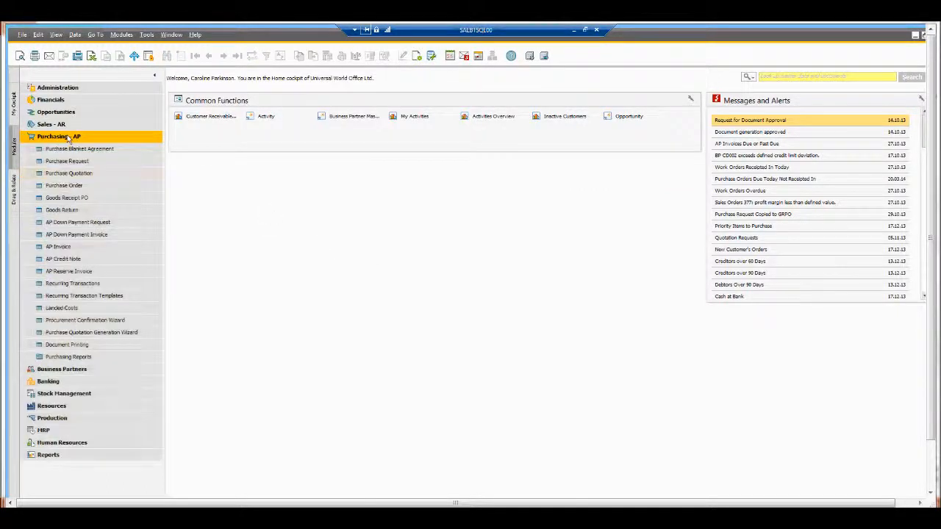
pyautogui.click(78, 199)
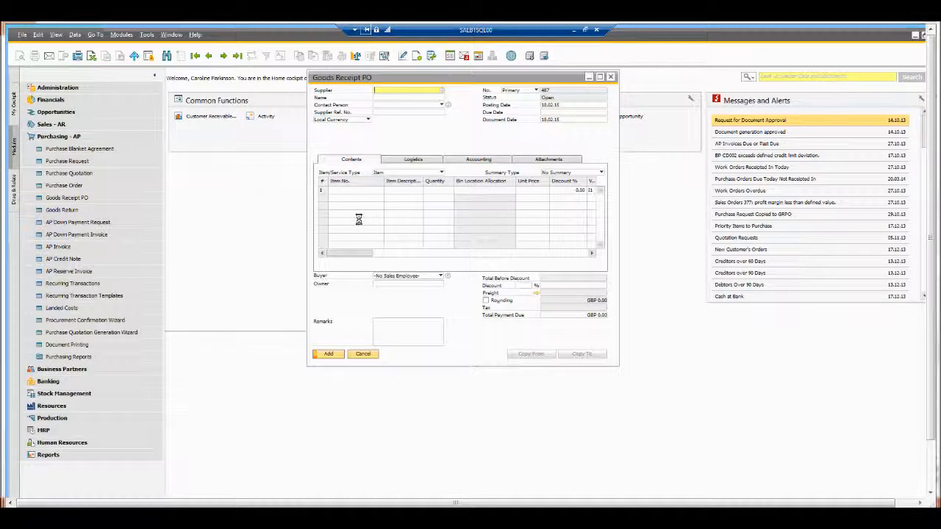
# Step: Choose General Supplier Company as the supplier from the list of business partners
pyautogui.press('Tab')
pyautogui.click(265, 250)
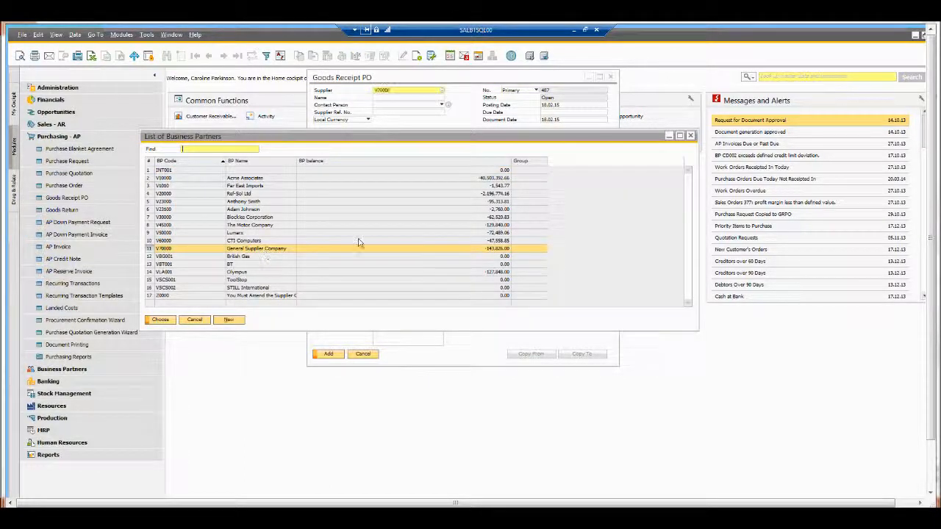
pyautogui.doubleClick(358, 247)
# Step: Add a line for item BATCH001 with a quantity of 10
pyautogui.click(341, 193)
pyautogui.write('Batc')
pyautogui.press('Tab')
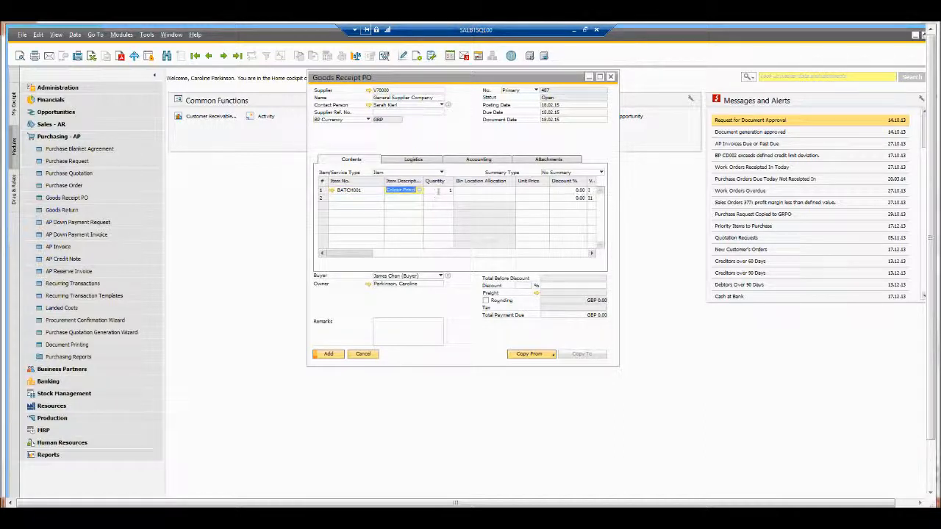
pyautogui.click(439, 190)
pyautogui.write('1')
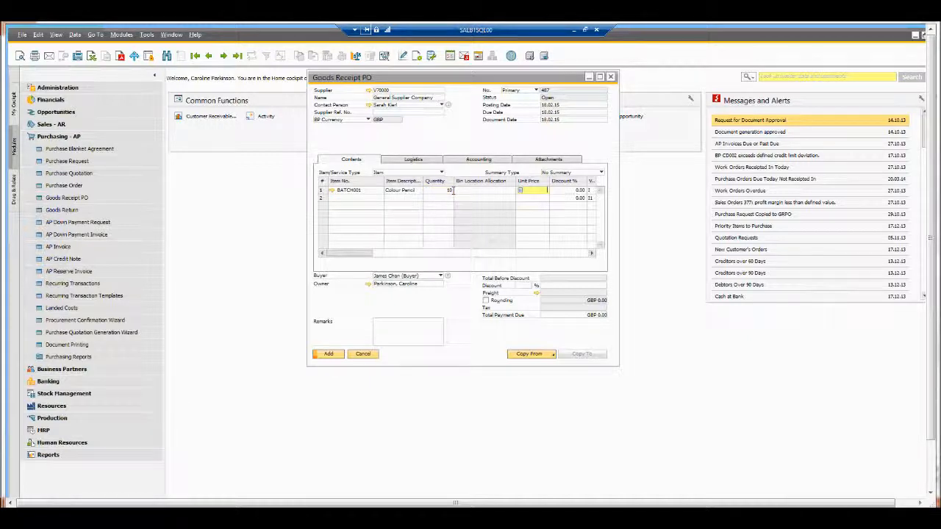
pyautogui.write('10')
pyautogui.press('Tab')
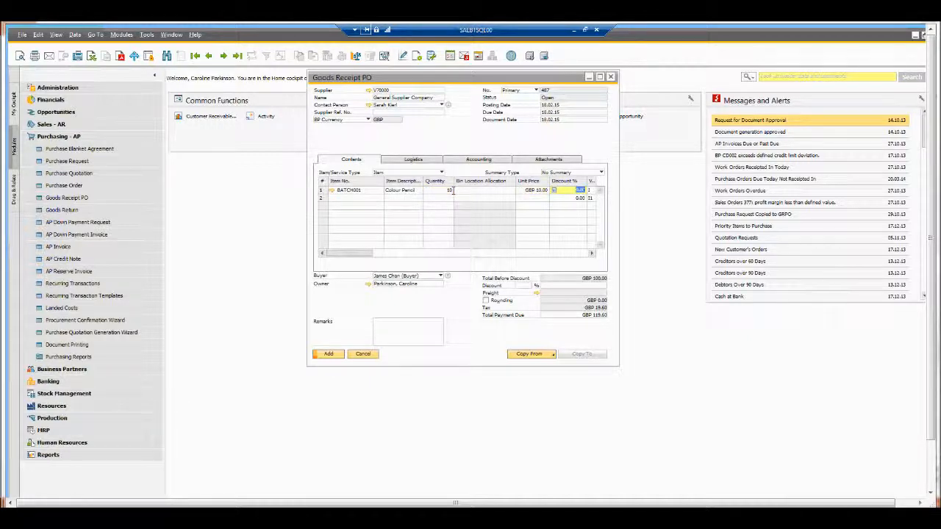
# Step: Open batch setup for the line, create batch BAT005 for the quantity, and update and close it
pyautogui.click(438, 192)
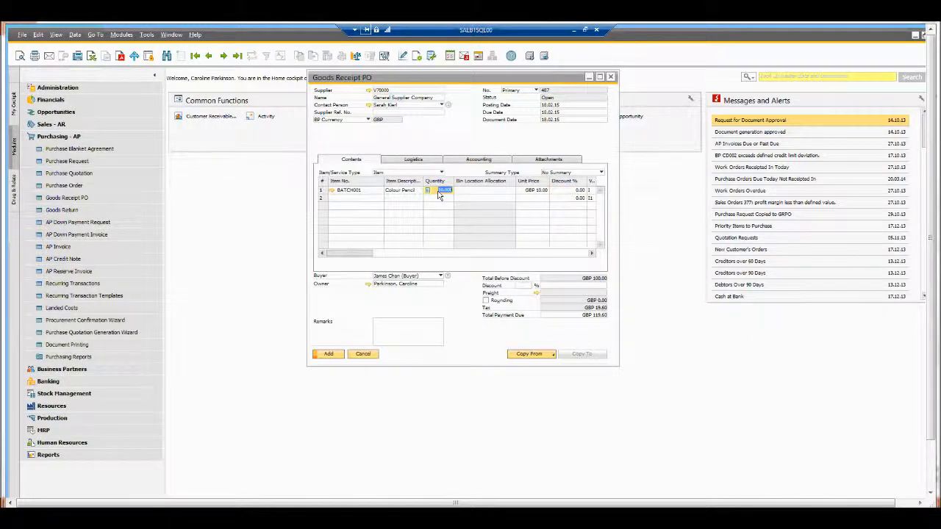
pyautogui.hotkey('ctrl', 'Tab')
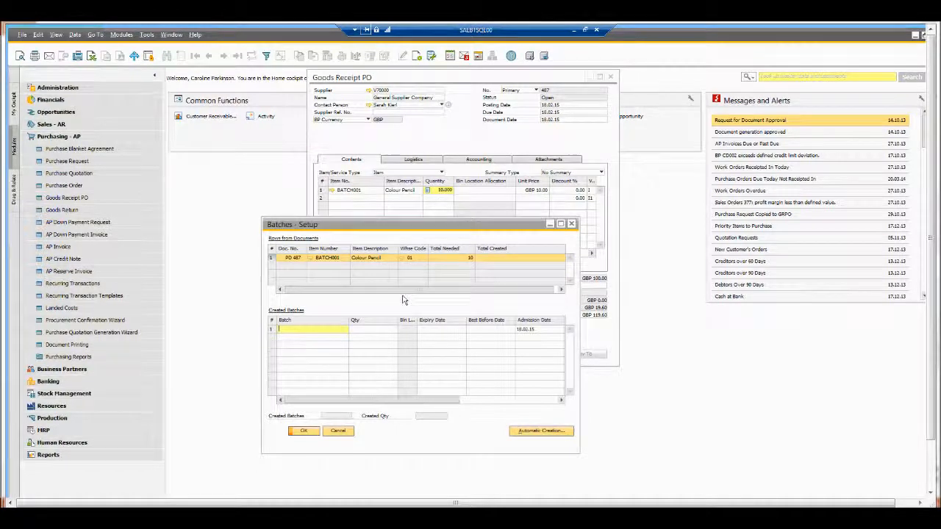
pyautogui.write('1')
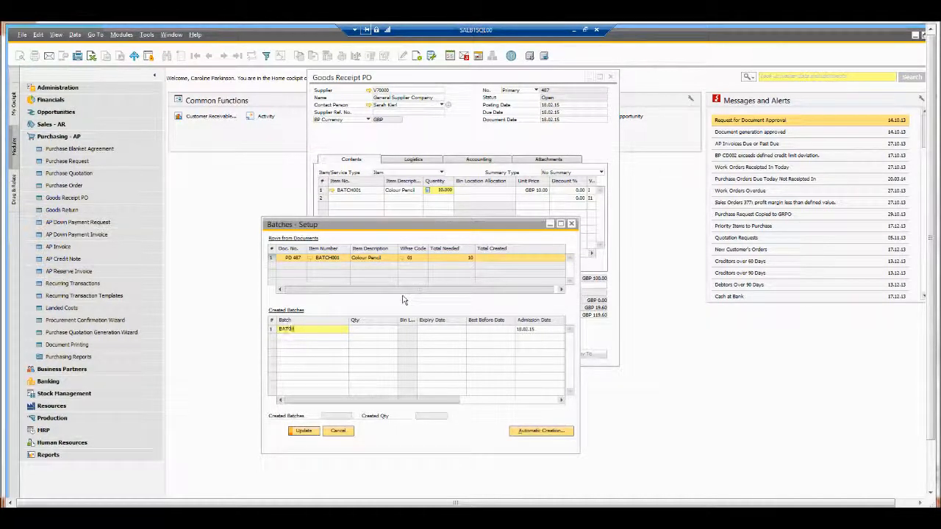
pyautogui.press('Tab')
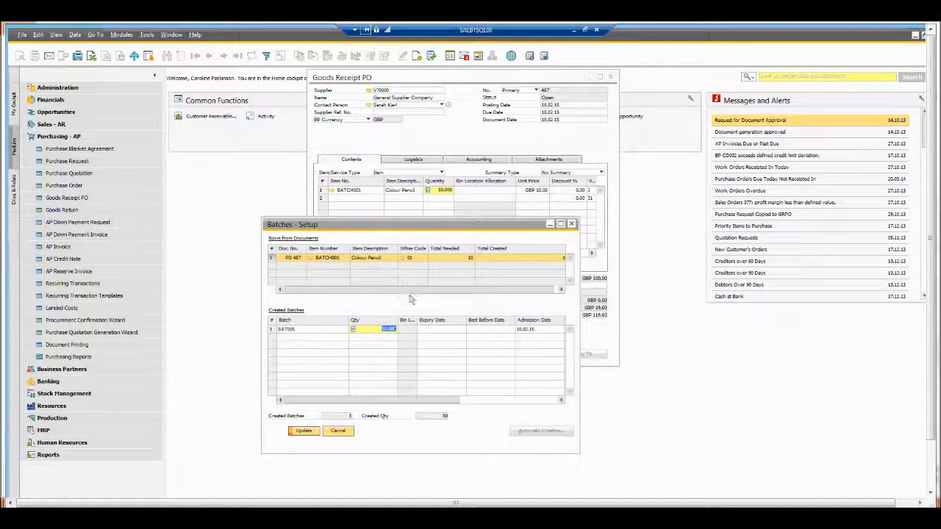
pyautogui.moveTo(429, 401); pyautogui.dragTo(535, 408)
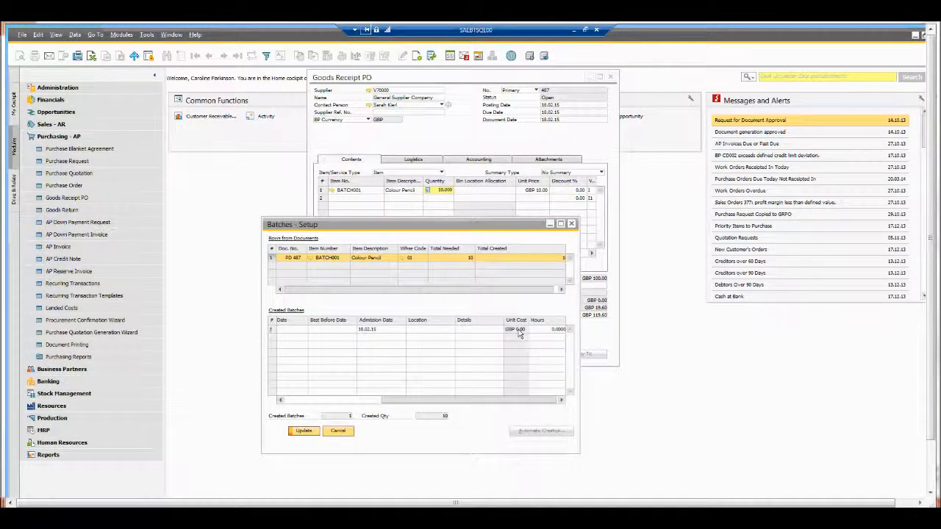
pyautogui.moveTo(504, 402); pyautogui.dragTo(365, 402)
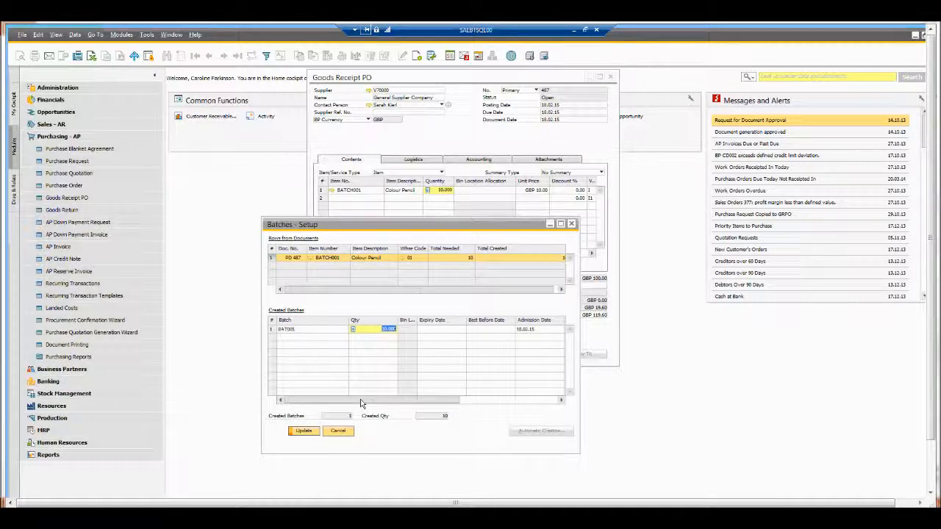
pyautogui.click(304, 433)
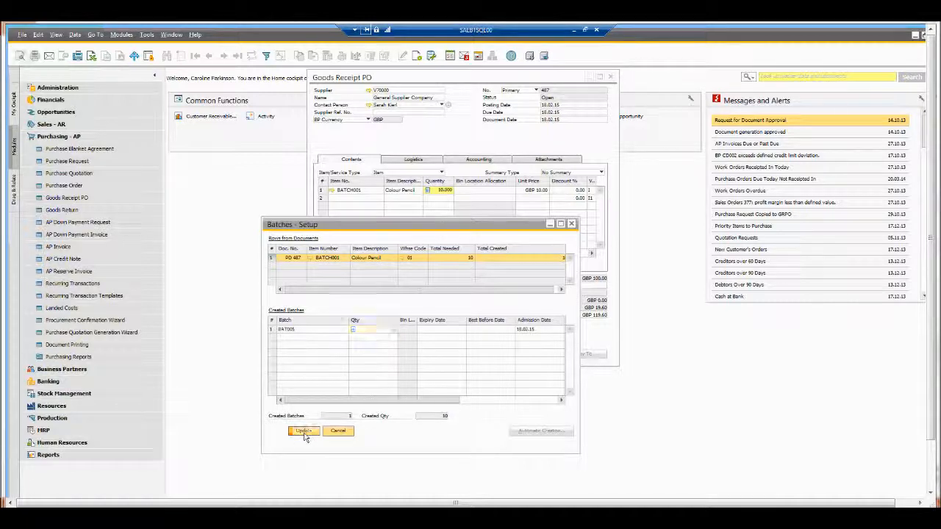
pyautogui.click(305, 432)
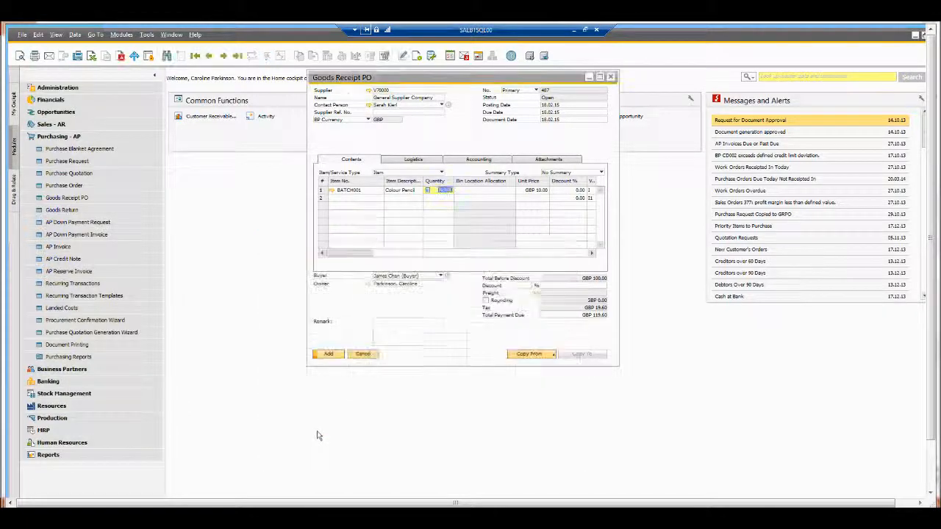
# Step: Add the goods receipt document, confirm, and return to the previously added document
pyautogui.click(327, 355)
pyautogui.press('Return')
pyautogui.hotkey('ctrl', 'Left')
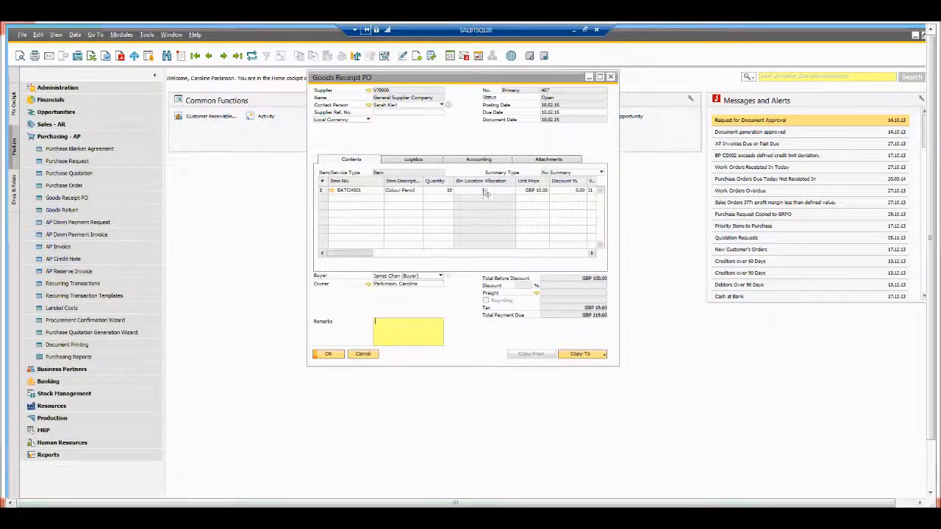
# Step: Open the Batch Number Transactions Report for the line and inspect the batch's details before closing both windows
pyautogui.rightClick(447, 193)
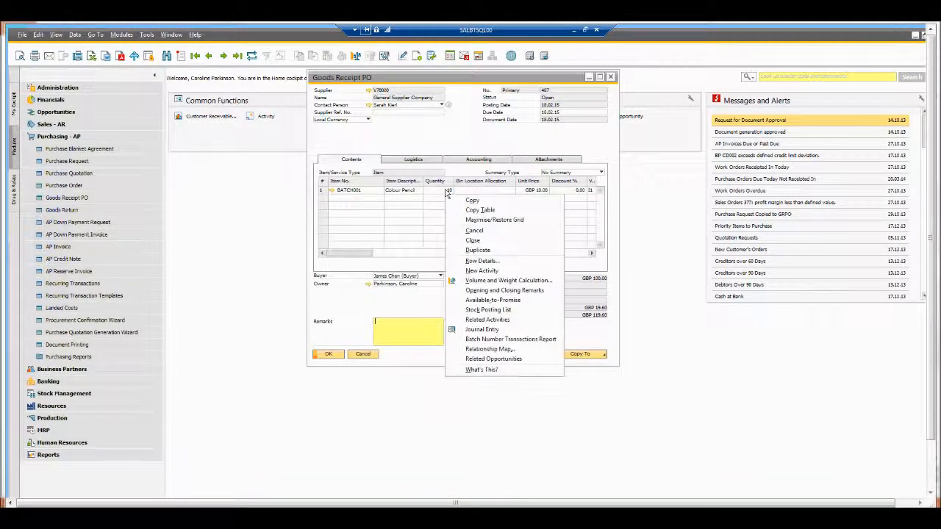
pyautogui.click(512, 340)
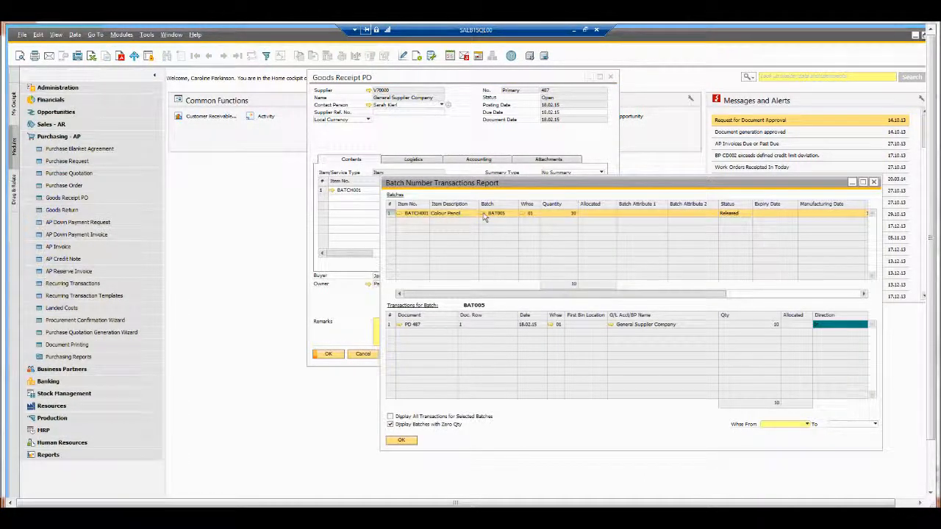
pyautogui.click(484, 214)
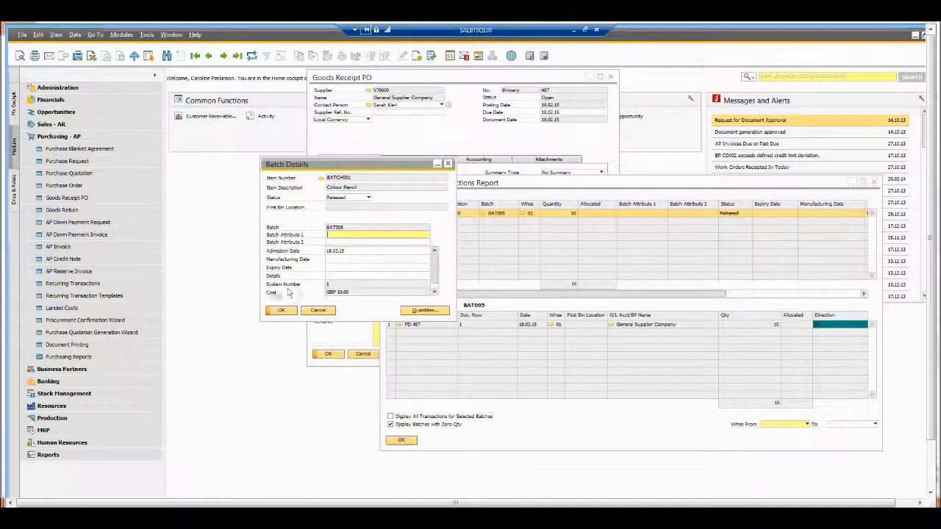
pyautogui.press('ctrl')
pyautogui.press('Escape')
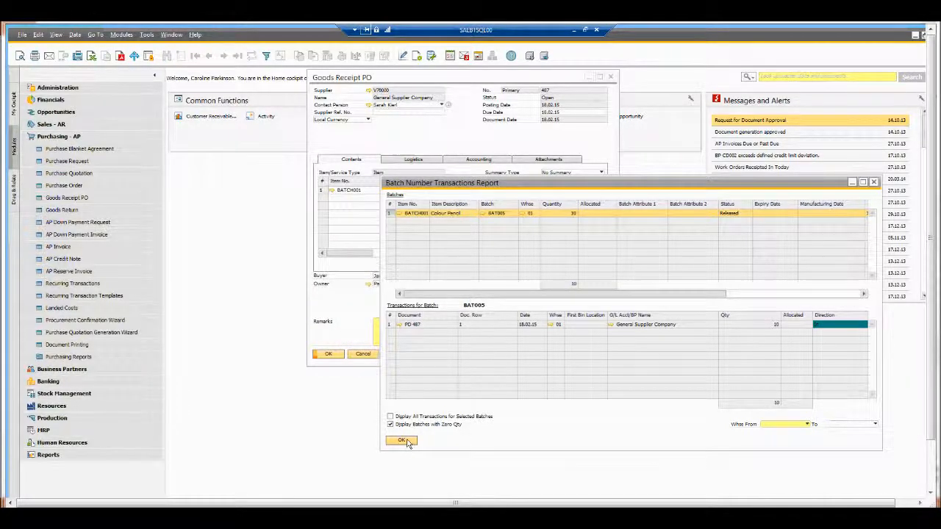
pyautogui.click(401, 441)
# Step: Start a new goods receipt PO for General Supplier Company
pyautogui.hotkey('ctrl', 'a')
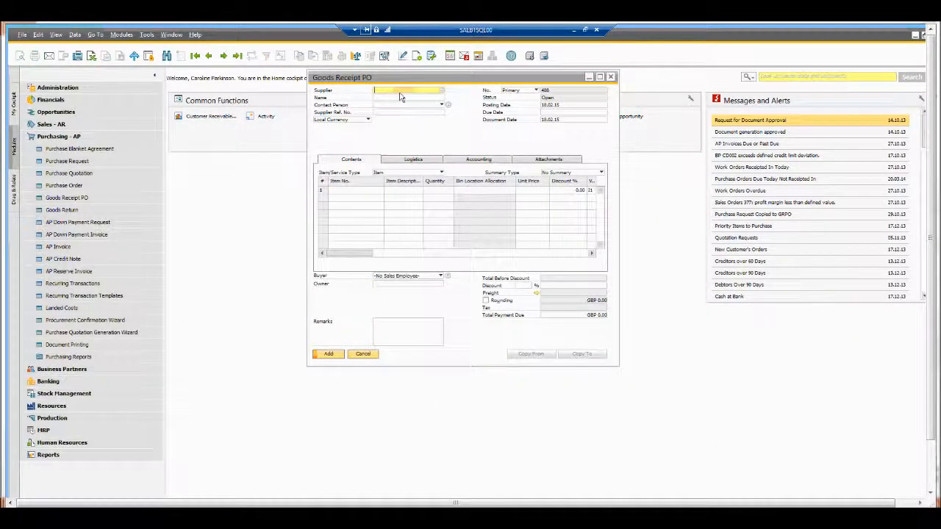
pyautogui.write('V70000')
pyautogui.press('Tab')
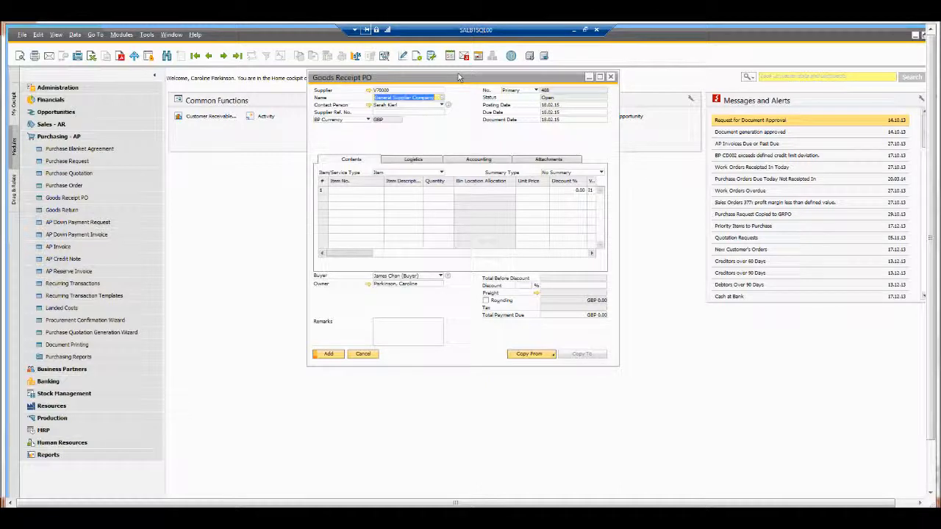
# Step: Add a line for item BATCH001, picked from the suggestions, with a quantity of 10
pyautogui.click(370, 194)
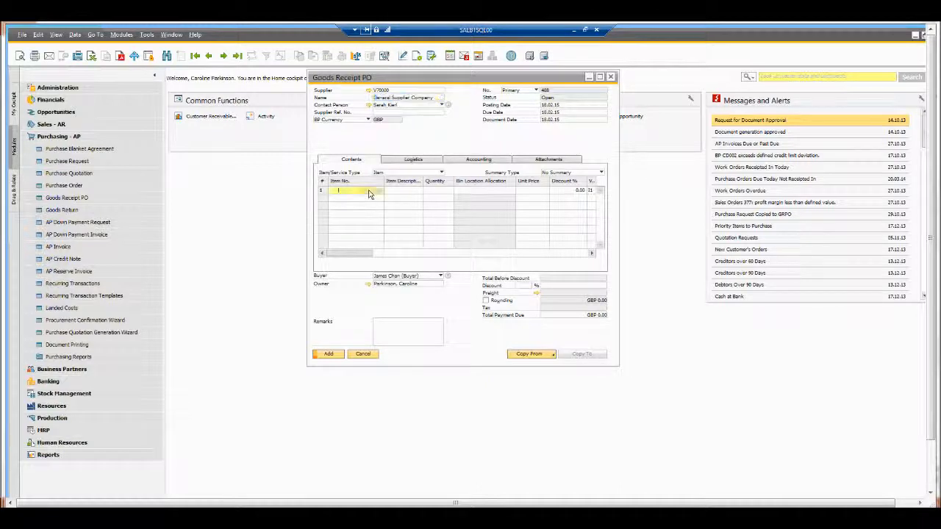
pyautogui.write('ve')
pyautogui.press('BackSpace')
pyautogui.press('BackSpace')
pyautogui.write('bta')
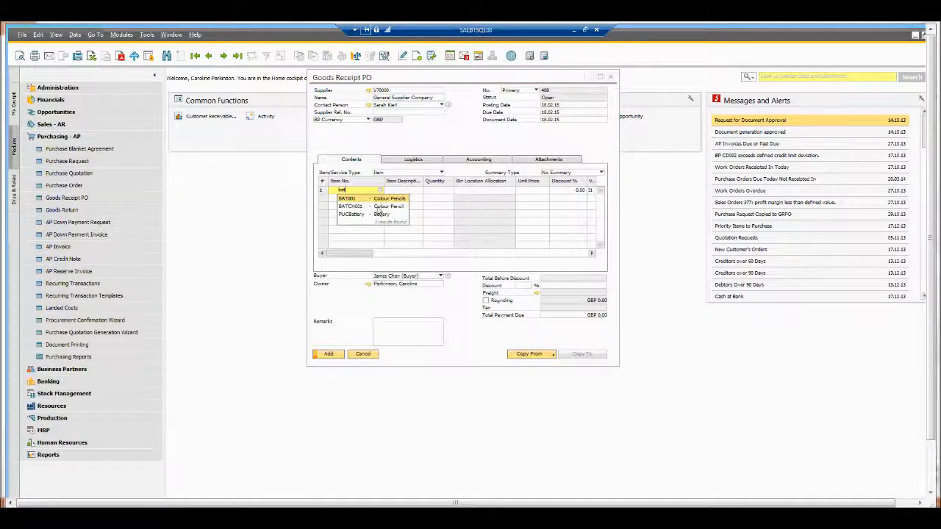
pyautogui.click(368, 206)
pyautogui.press('Tab')
pyautogui.write('10')
pyautogui.press('Tab')
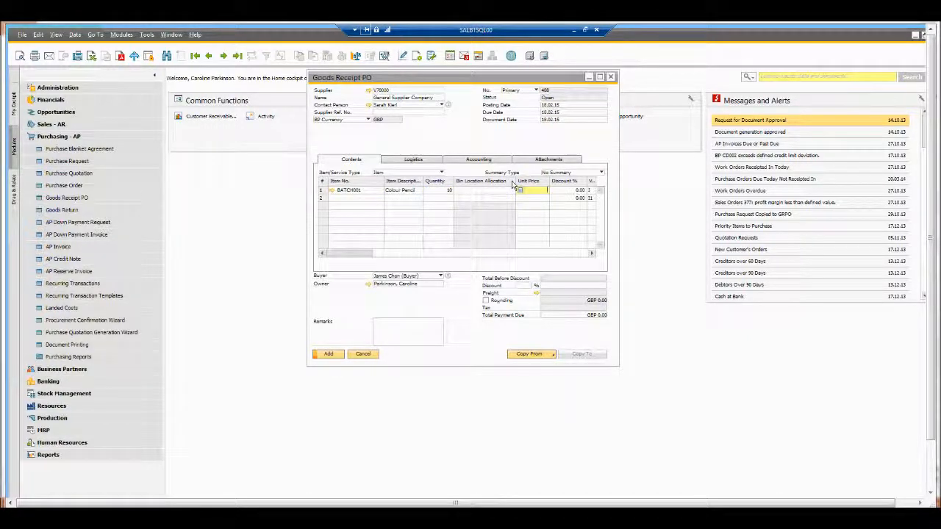
pyautogui.press('Tab')
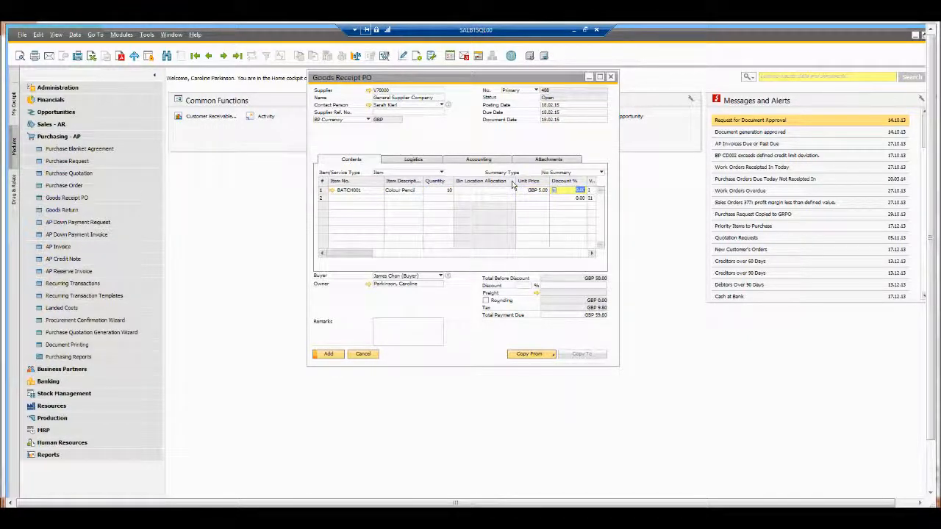
# Step: Open batch setup for the line, create batch BAT006 for the quantity, and update and close it
pyautogui.click(441, 192)
pyautogui.hotkey('ctrl', 'Tab')
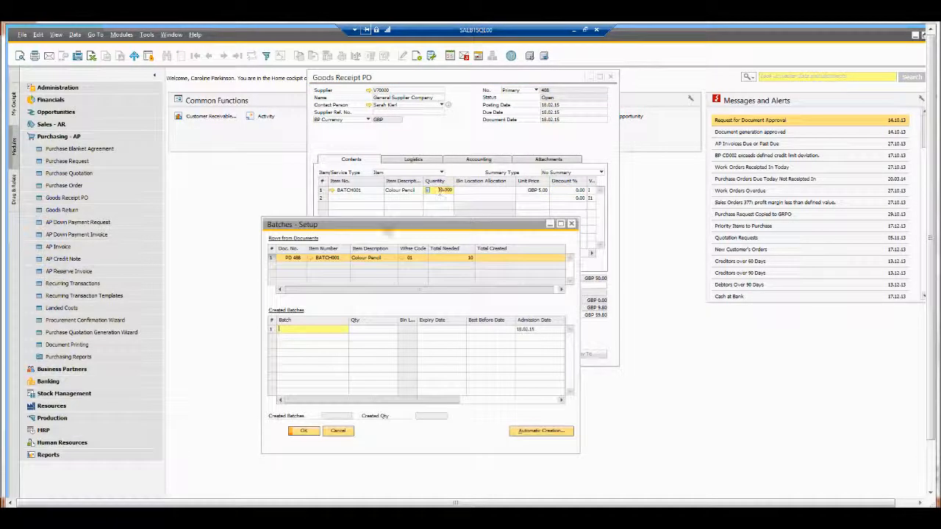
pyautogui.write('BAT006')
pyautogui.press('Tab')
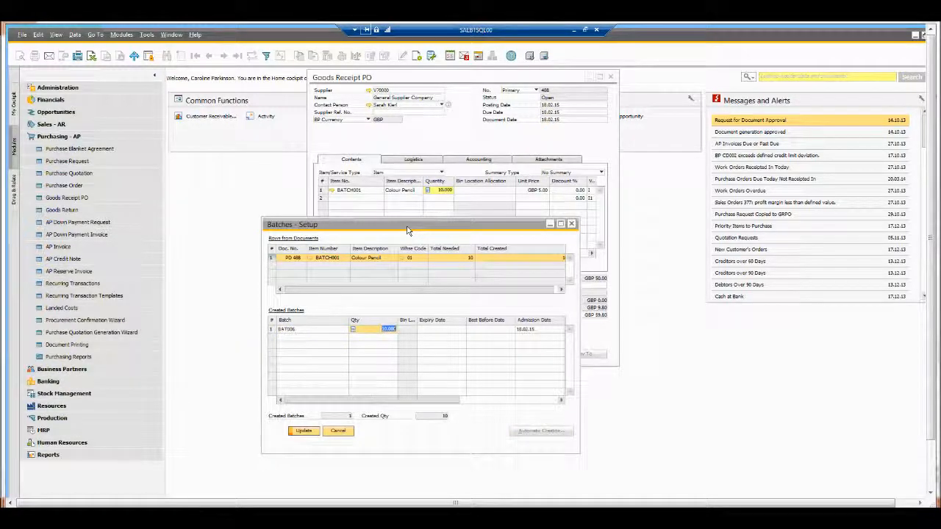
pyautogui.click(308, 435)
pyautogui.click(307, 436)
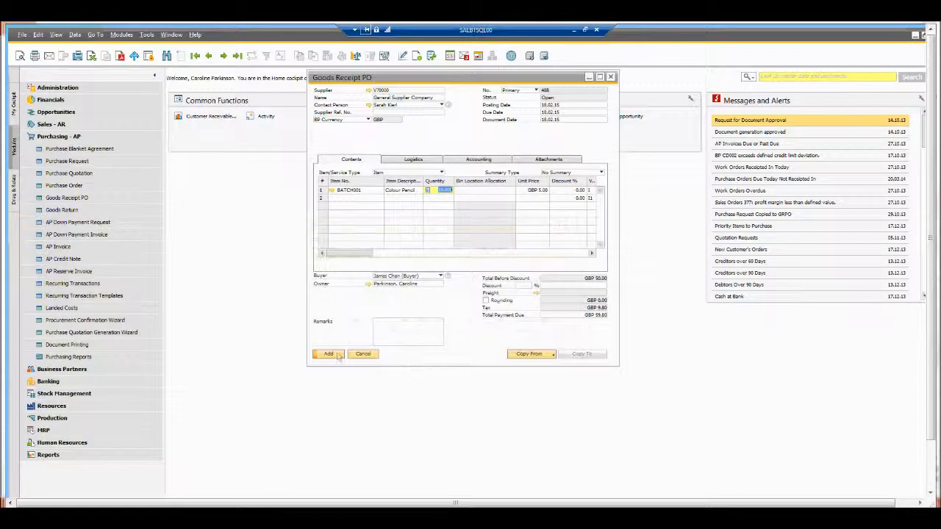
# Step: Add the second goods receipt document and confirm the addition
pyautogui.click(329, 355)
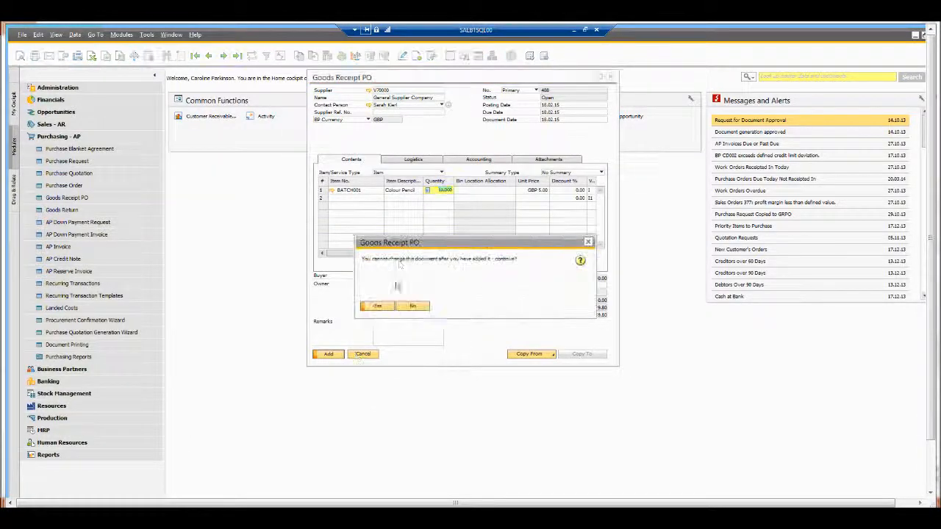
pyautogui.click(377, 306)
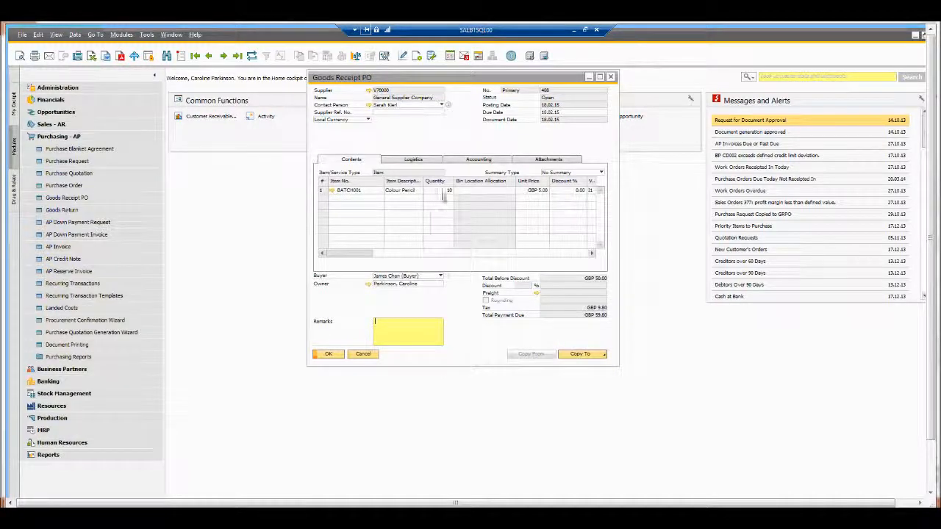
# Step: Open the batch number transactions report for the line, view batch BAT006's details, and close the report and goods receipt
pyautogui.rightClick(444, 195)
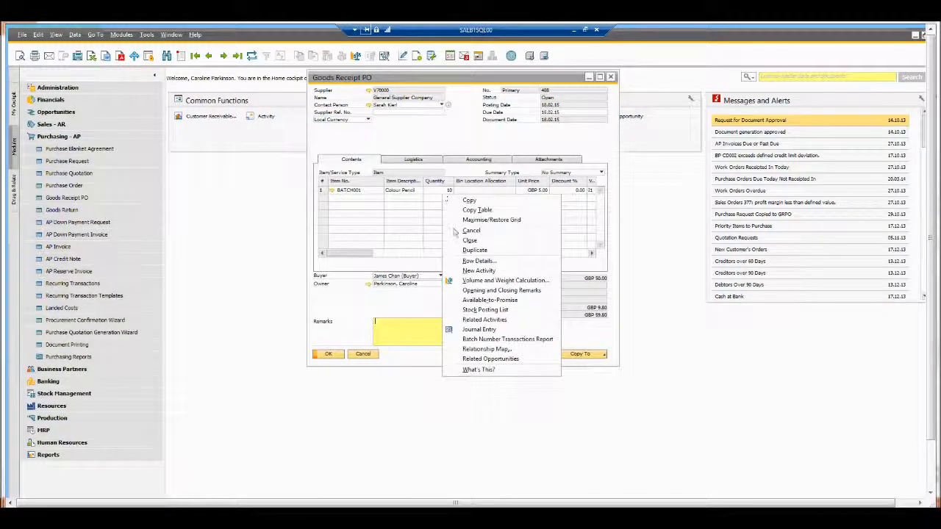
pyautogui.click(508, 340)
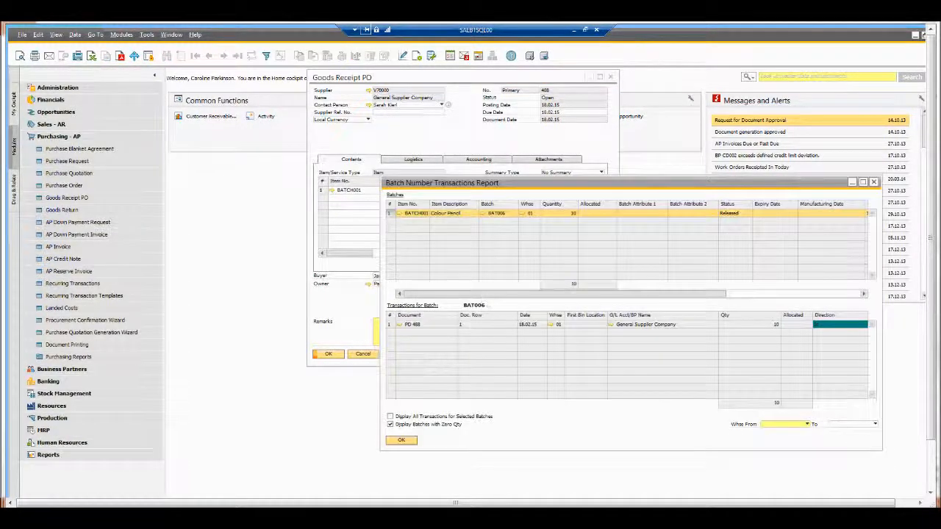
pyautogui.click(484, 213)
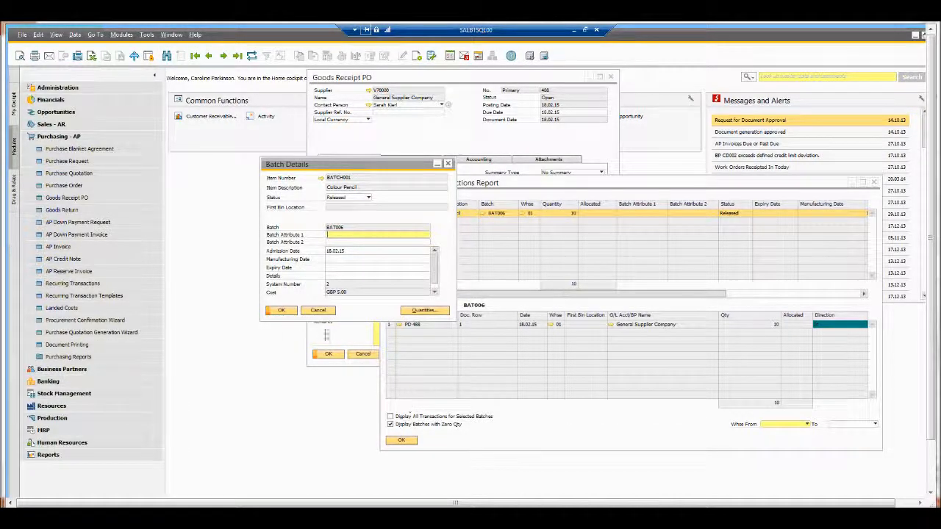
pyautogui.click(319, 312)
pyautogui.click(402, 441)
pyautogui.click(362, 353)
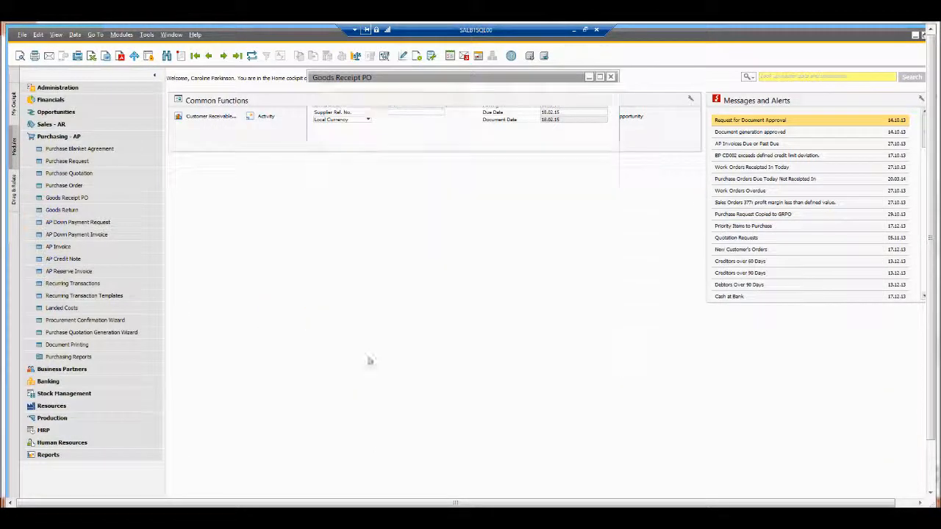
# Step: Start a new sales order and choose the first customer from the business partner list
pyautogui.click(66, 128)
pyautogui.click(73, 161)
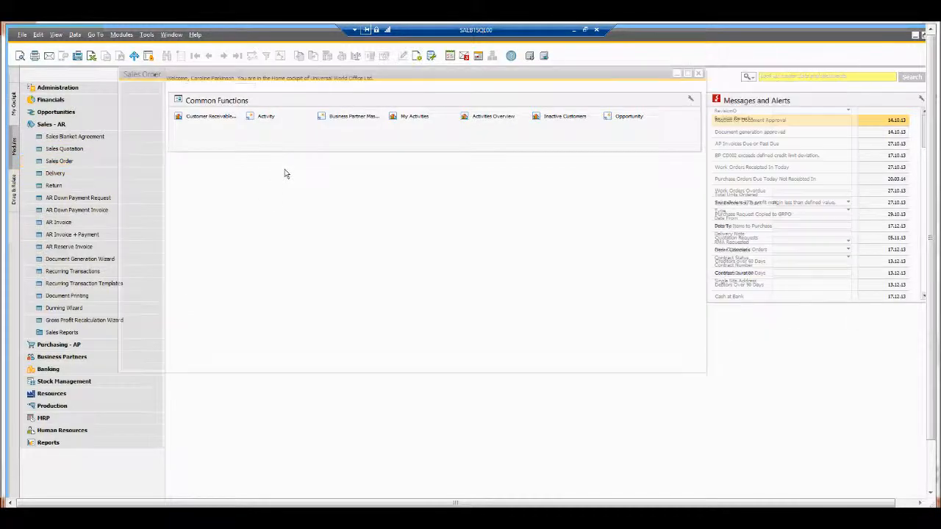
pyautogui.press('Tab')
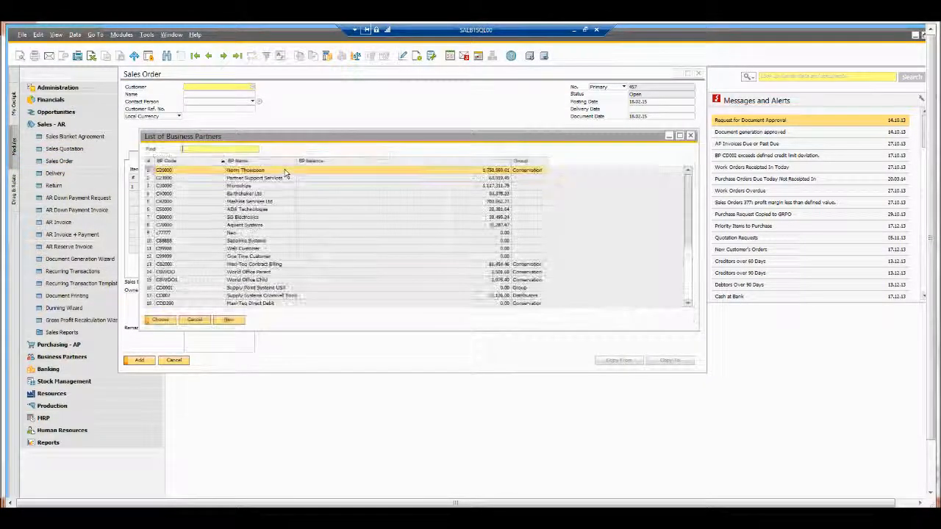
pyautogui.press('Return')
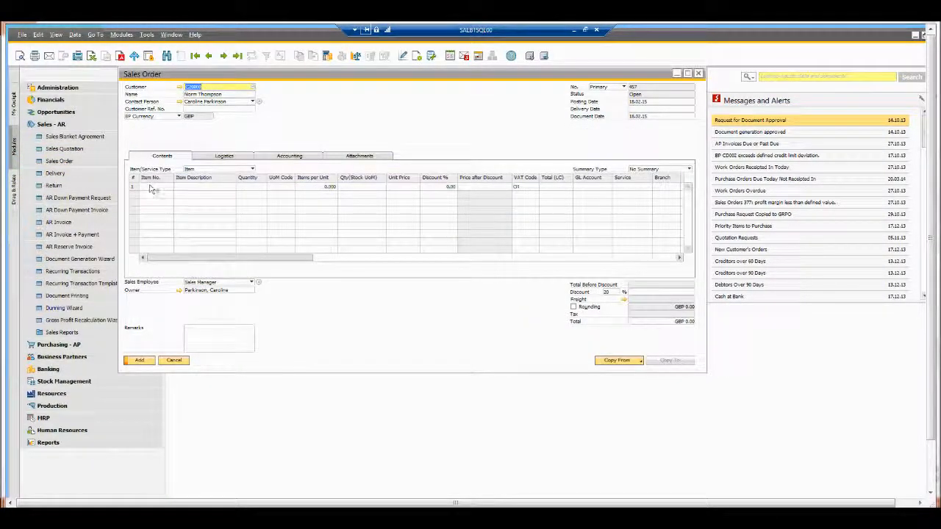
# Step: Add a line for item BATCH001 with a quantity of 5
pyautogui.click(154, 187)
pyautogui.write('bot')
pyautogui.press('Tab')
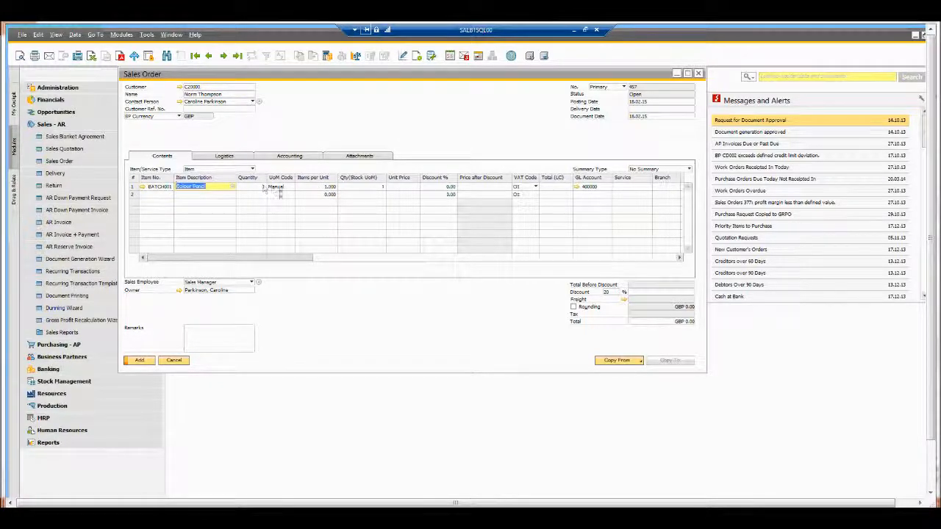
pyautogui.press('Tab')
pyautogui.write('5')
pyautogui.press('Tab')
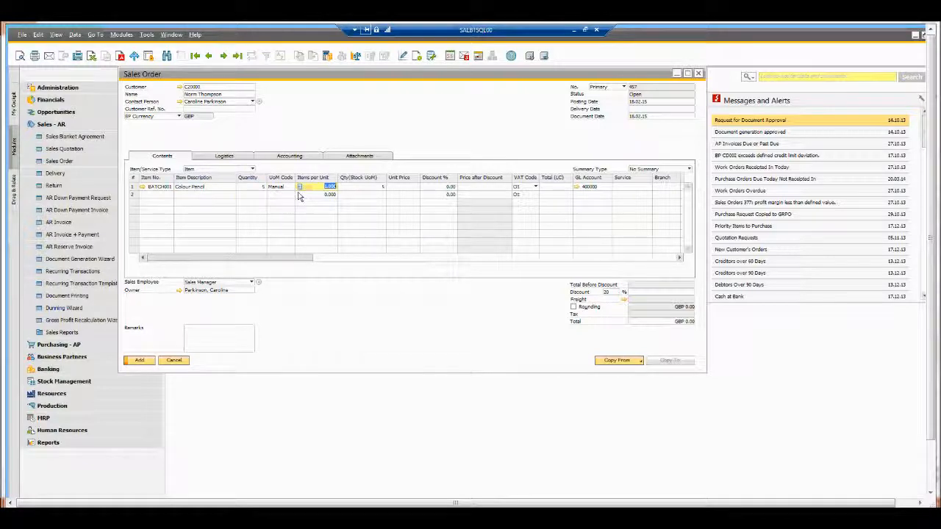
# Step: Open batch selection for the line, allocate 5 units from batch BAT006, update and confirm, and dismiss the gross profit window
pyautogui.click(254, 188)
pyautogui.hotkey('ctrl', 'Tab')
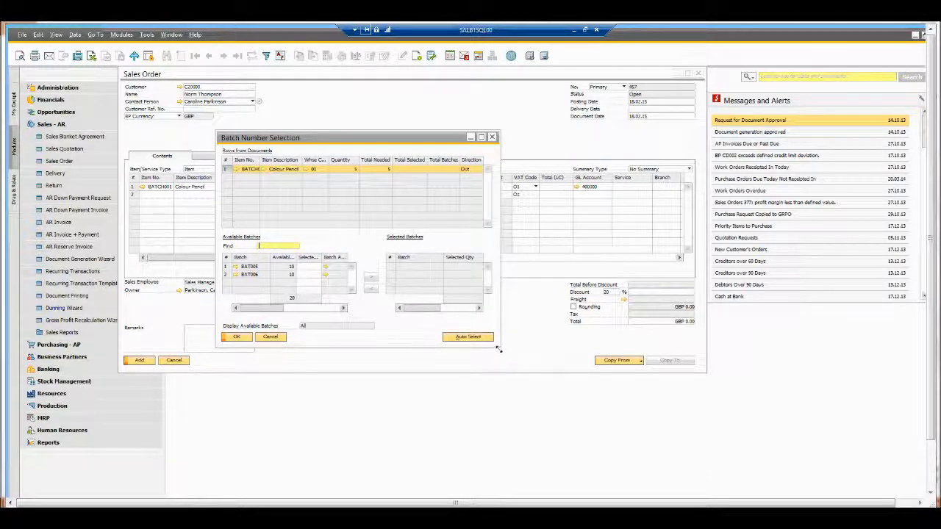
pyautogui.moveTo(499, 348); pyautogui.dragTo(764, 440)
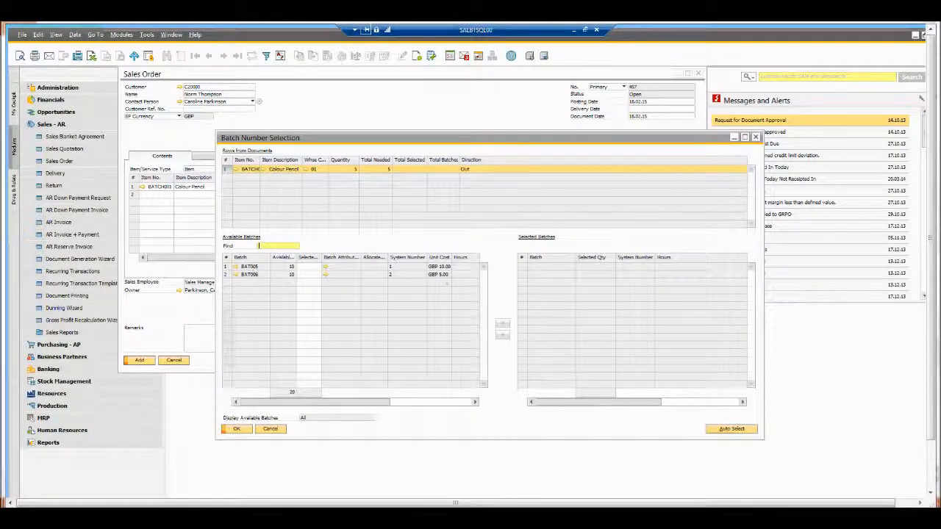
pyautogui.click(441, 274)
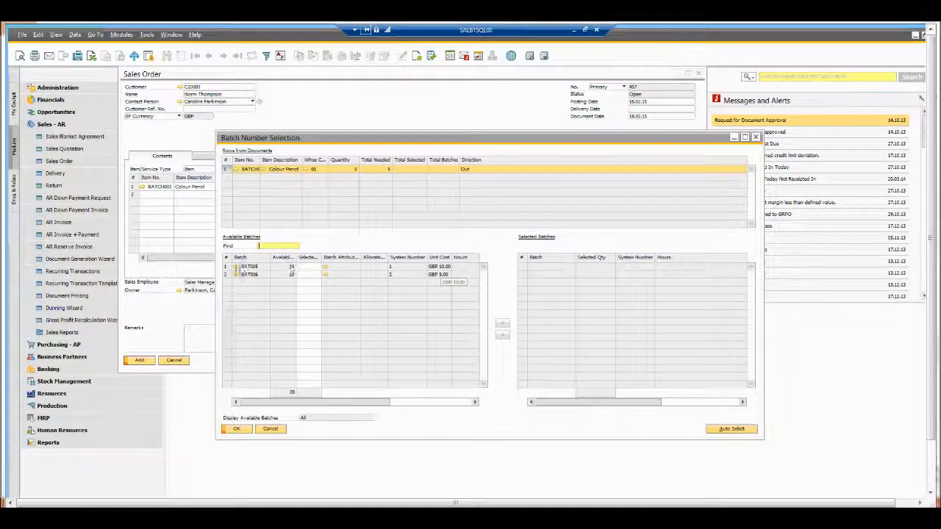
pyautogui.click(252, 276)
pyautogui.click(439, 276)
pyautogui.click(312, 277)
pyautogui.moveTo(325, 138); pyautogui.dragTo(317, 206)
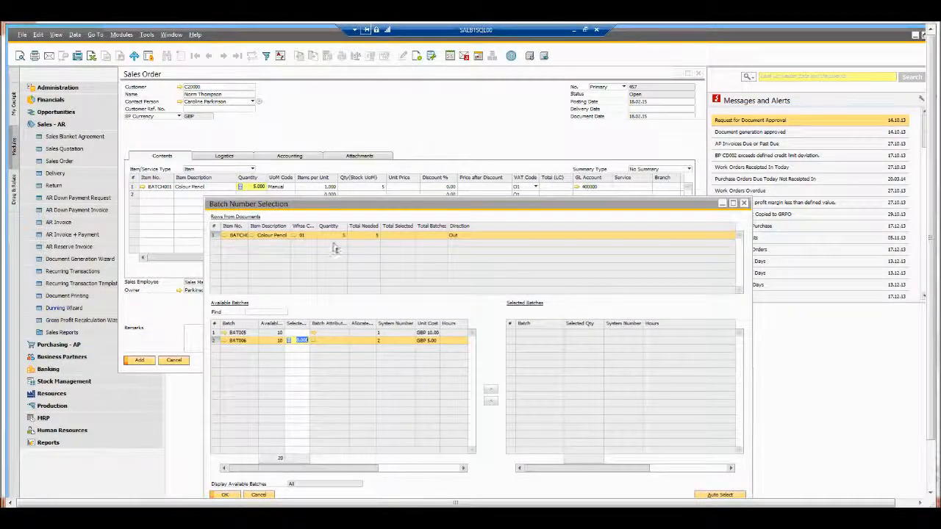
pyautogui.click(491, 390)
pyautogui.click(492, 391)
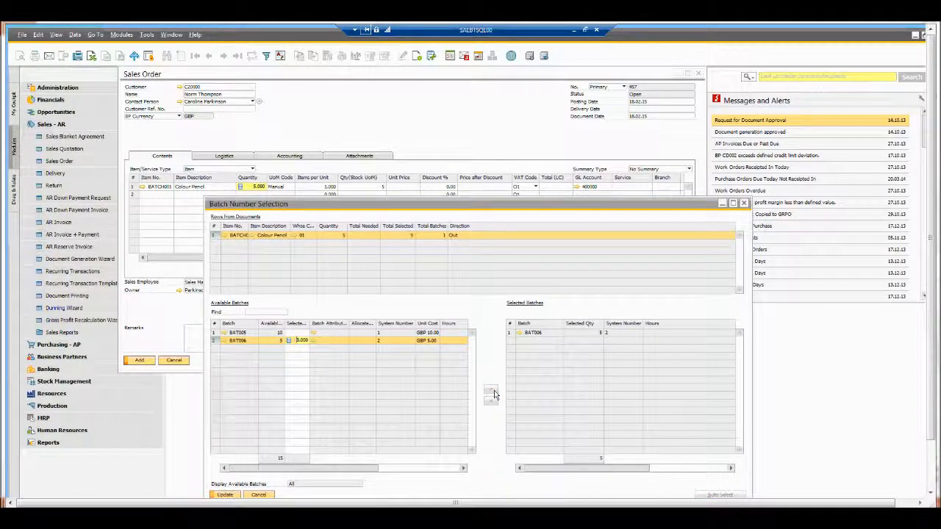
pyautogui.click(225, 495)
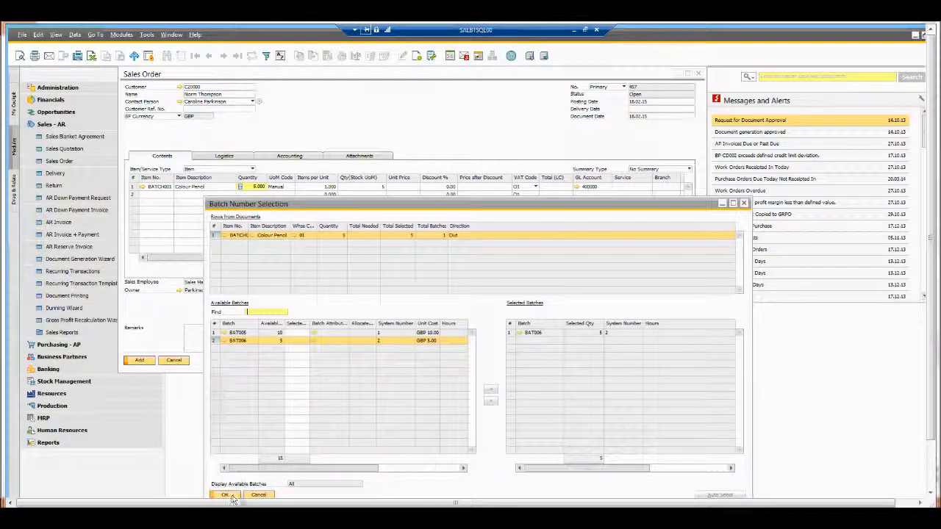
pyautogui.click(225, 495)
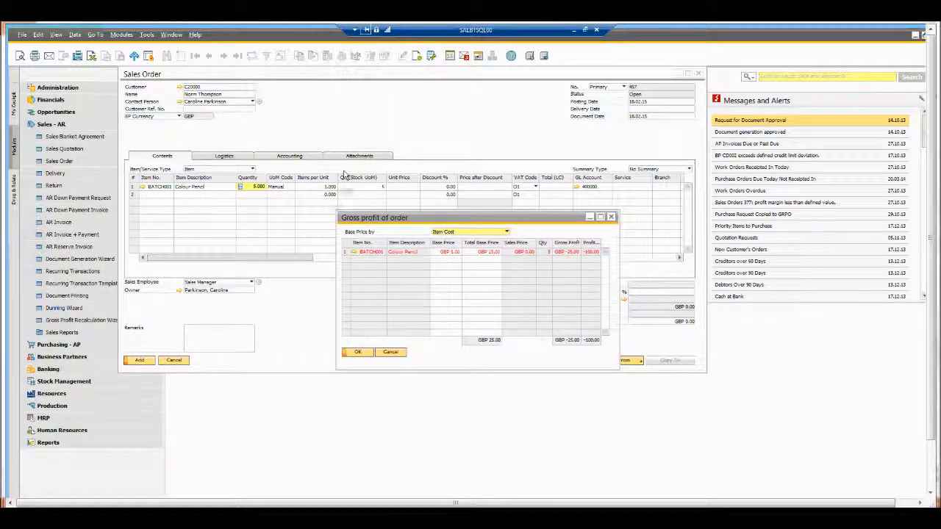
pyautogui.click(392, 353)
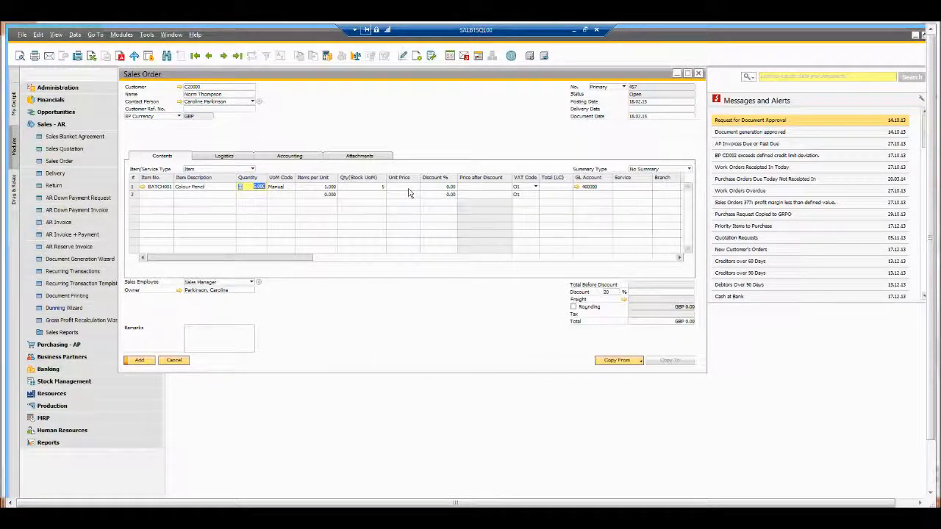
# Step: Set the line's unit price to 20
pyautogui.click(416, 188)
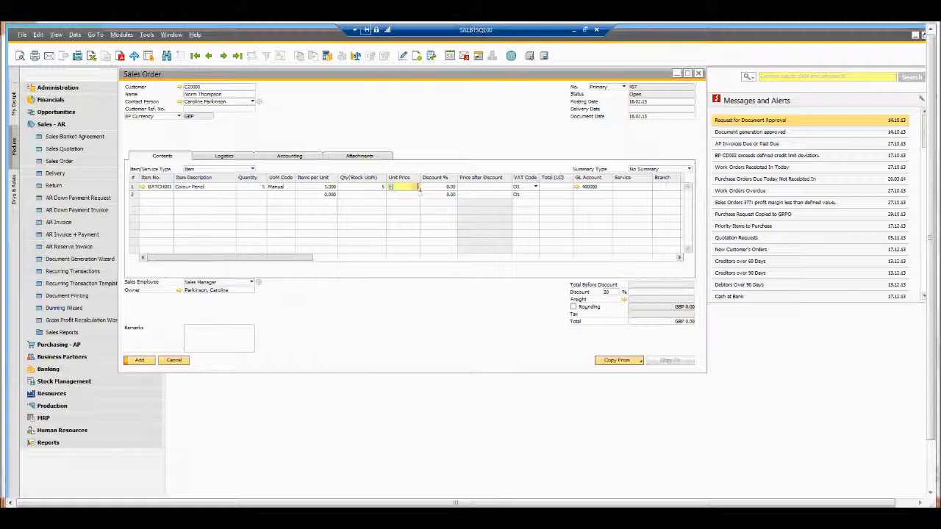
pyautogui.write('20')
pyautogui.press('Tab')
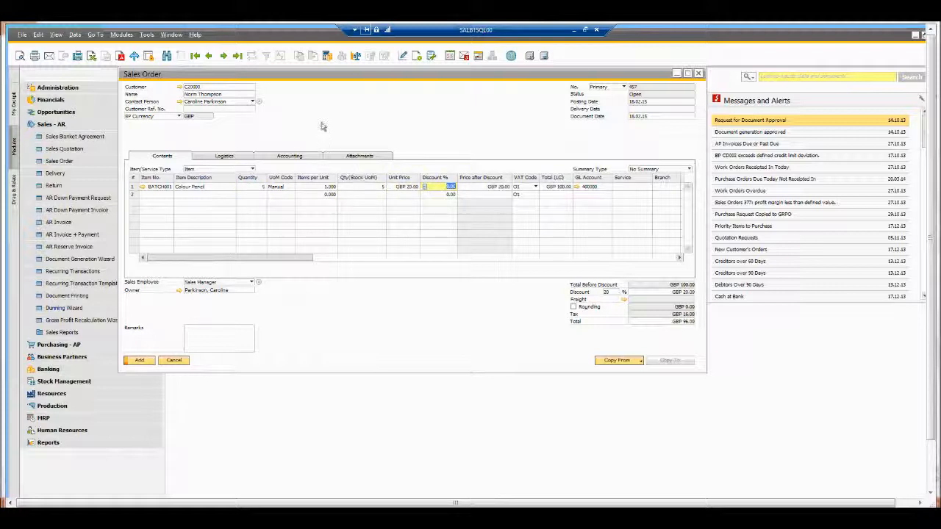
# Step: Open the gross profit analysis of the sales order
pyautogui.click(328, 58)
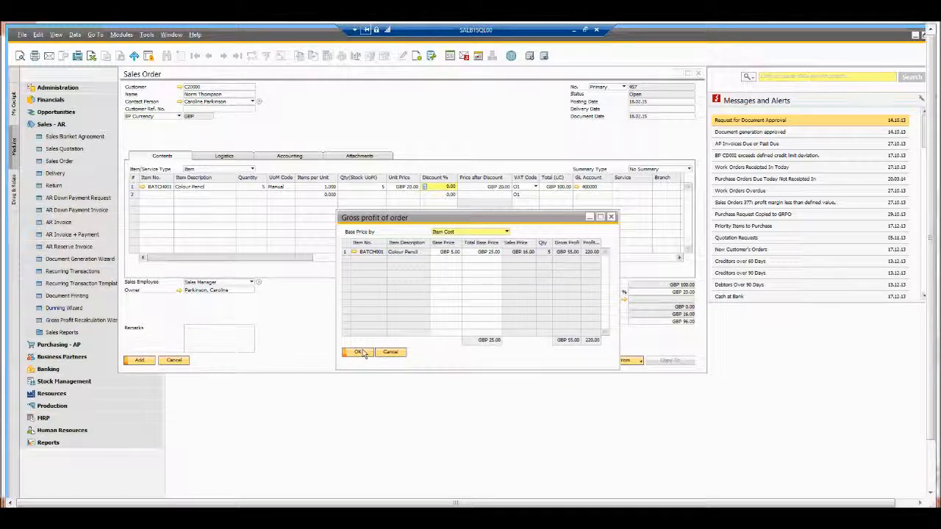
pyautogui.click(452, 255)
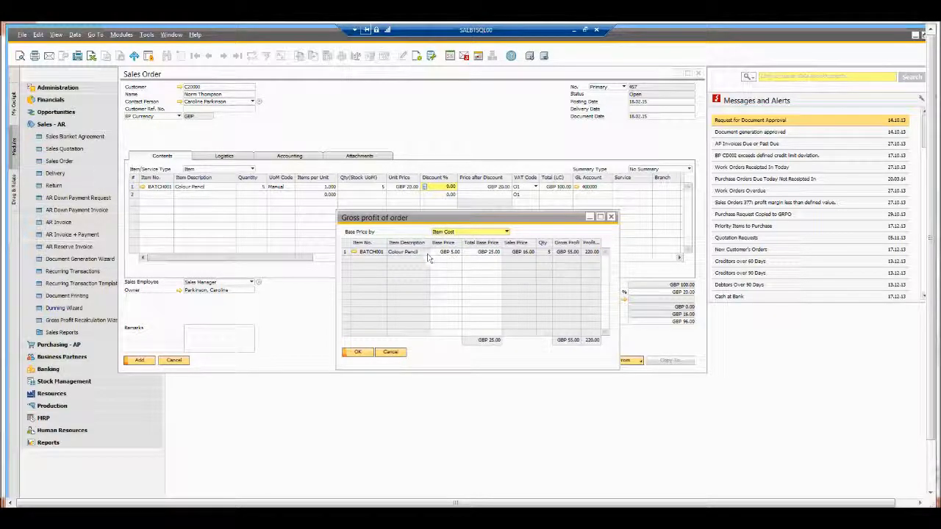